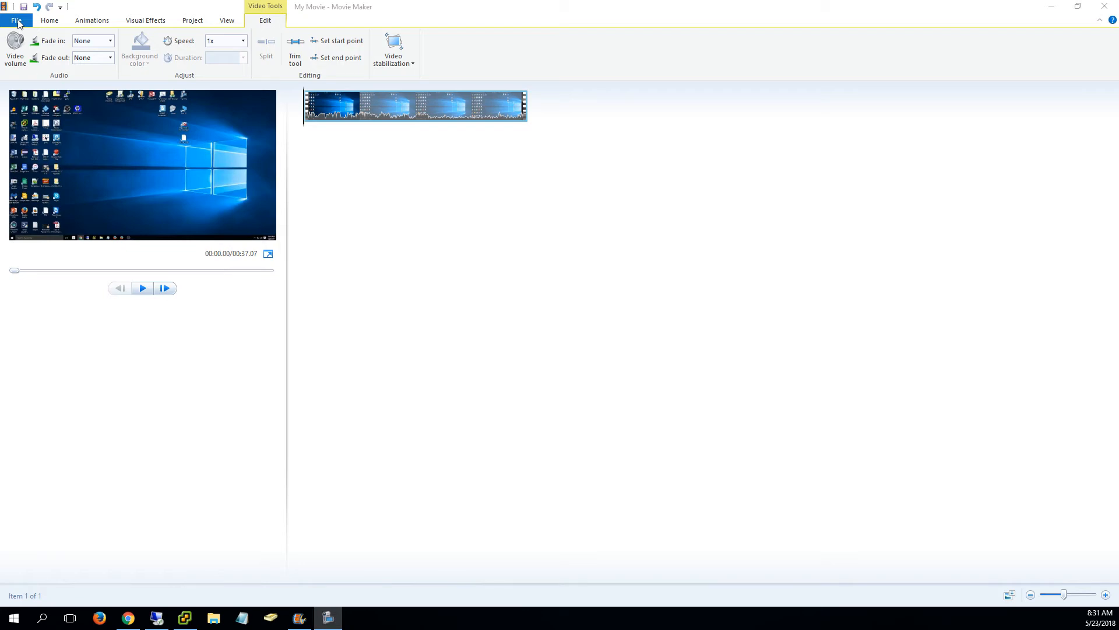
Step: Export the movie with the high-definition display setting as an MPEG-4/H.264 file named Test Movie in the Videos folder
{"action": "left_click", "coordinate": [19, 23]}
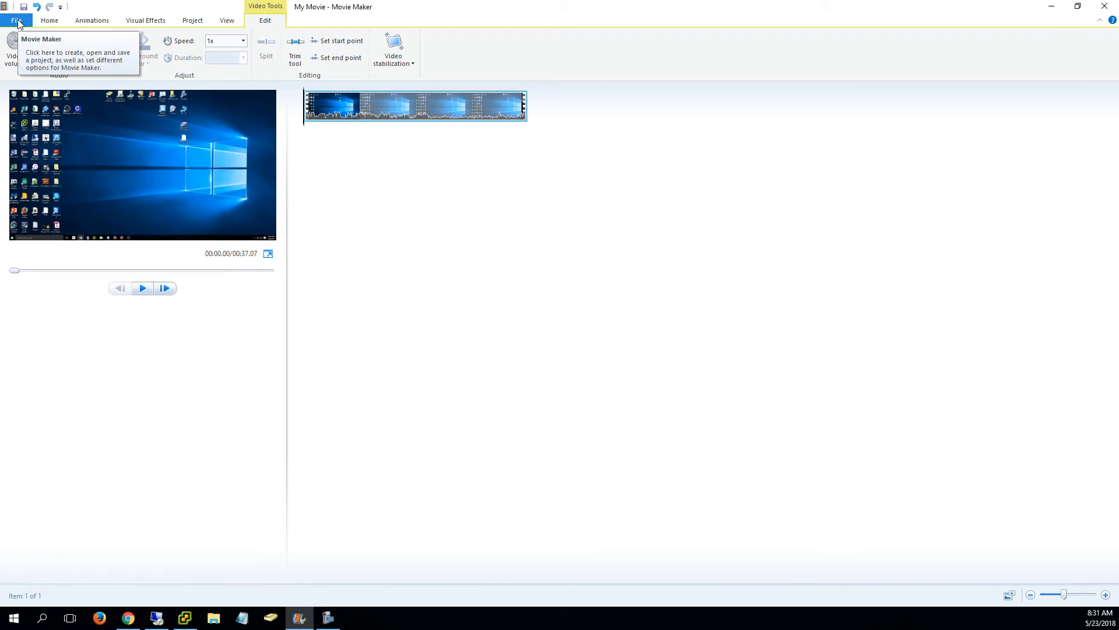
{"action": "left_click", "coordinate": [17, 21]}
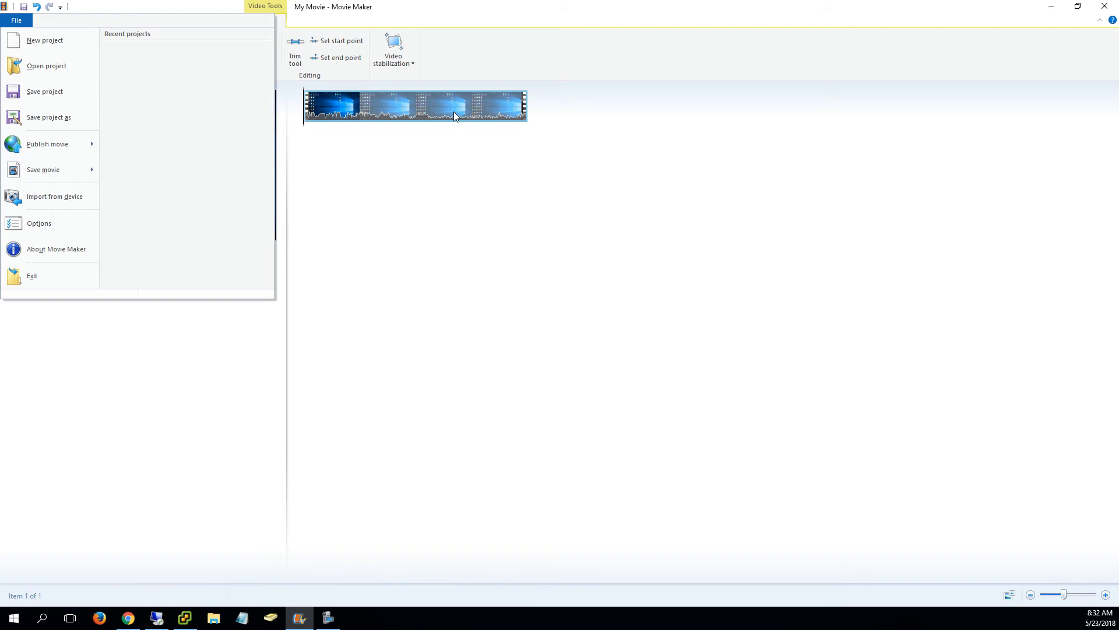
{"action": "left_click", "coordinate": [325, 114]}
{"action": "left_click", "coordinate": [17, 20]}
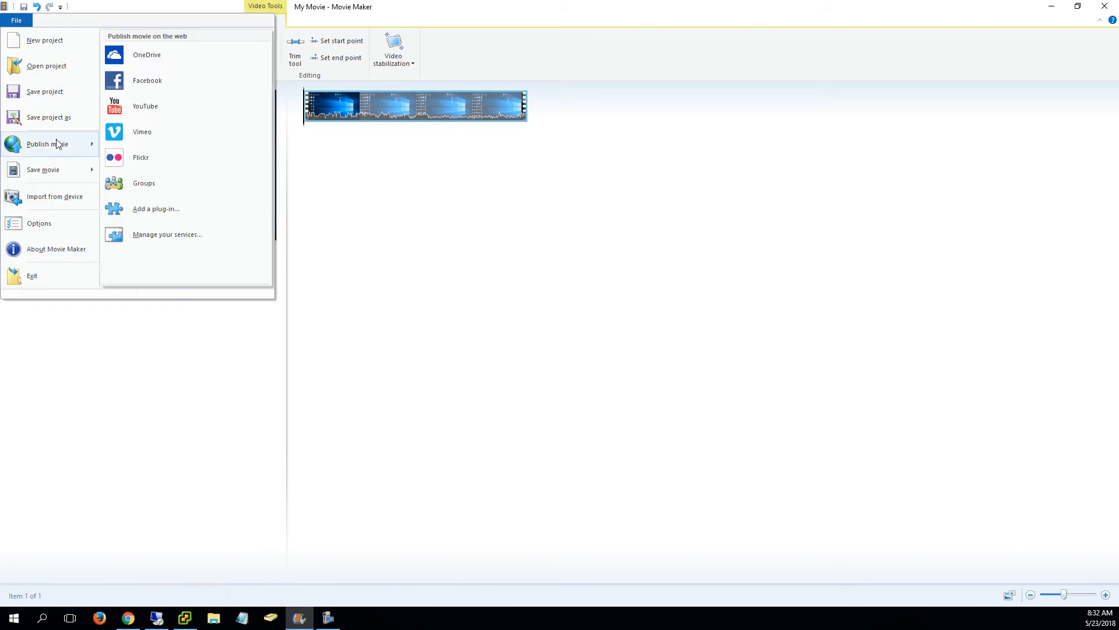
{"action": "mouse_move", "coordinate": [62, 174]}
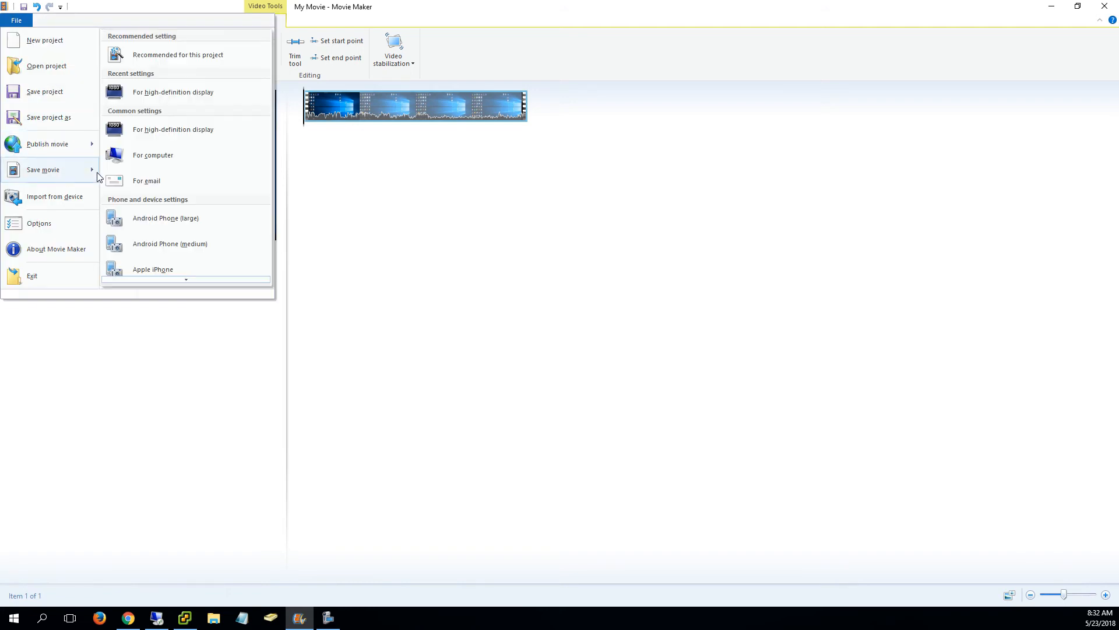
{"action": "left_click", "coordinate": [186, 93]}
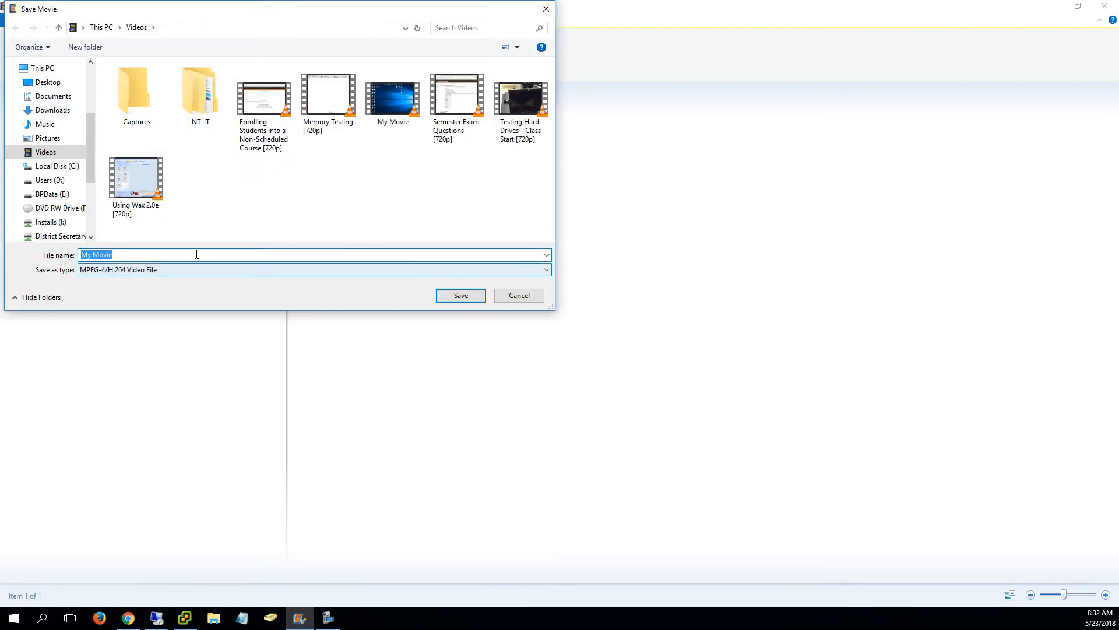
{"action": "type", "text": "Test "}
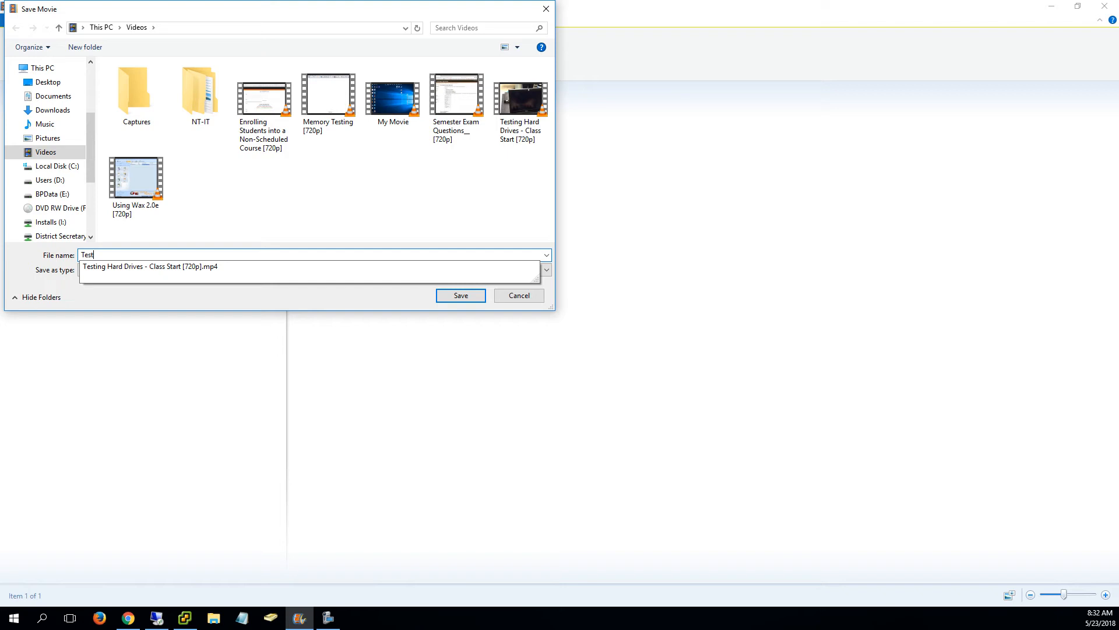
{"action": "type", "text": "Movie"}
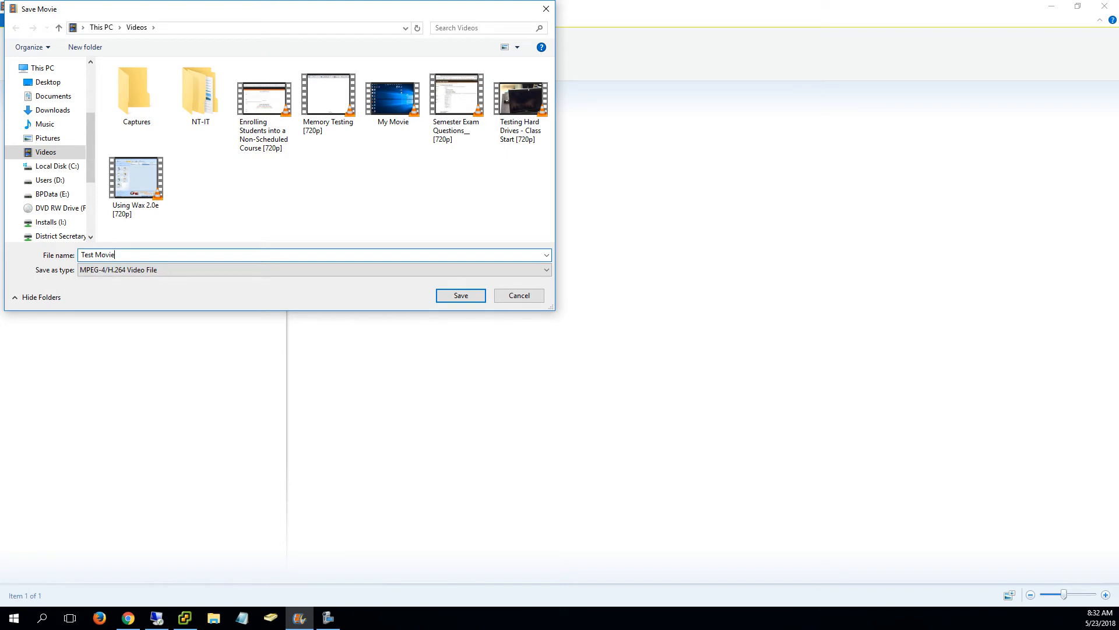
{"action": "left_click", "coordinate": [471, 300]}
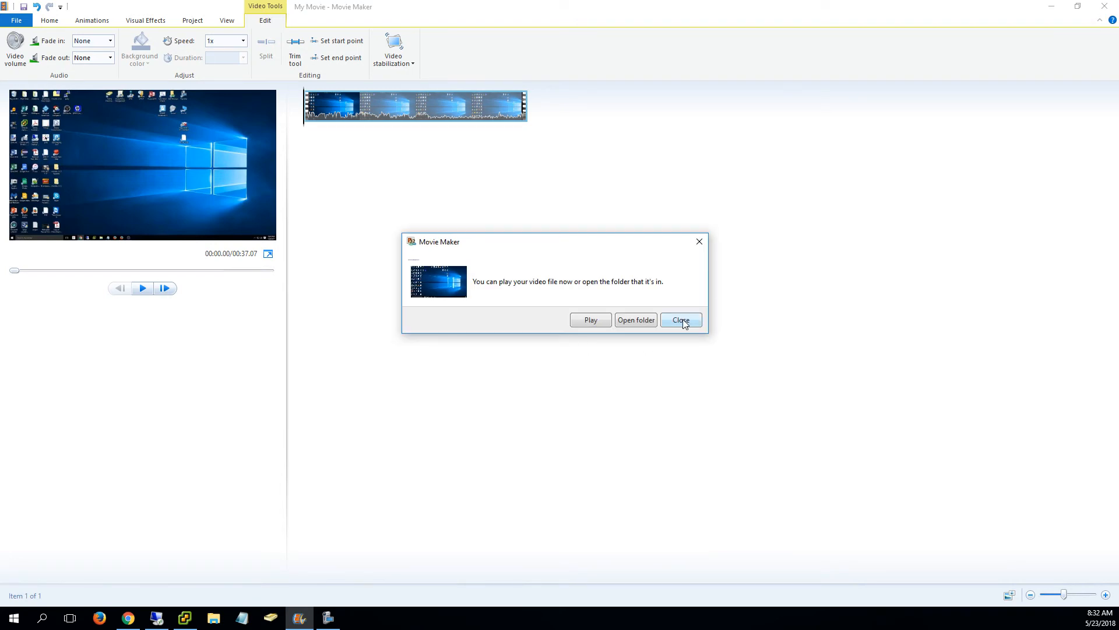
Step: Play the exported video briefly, and exit Movie Maker without saving changes to My Movie
{"action": "left_click", "coordinate": [598, 323]}
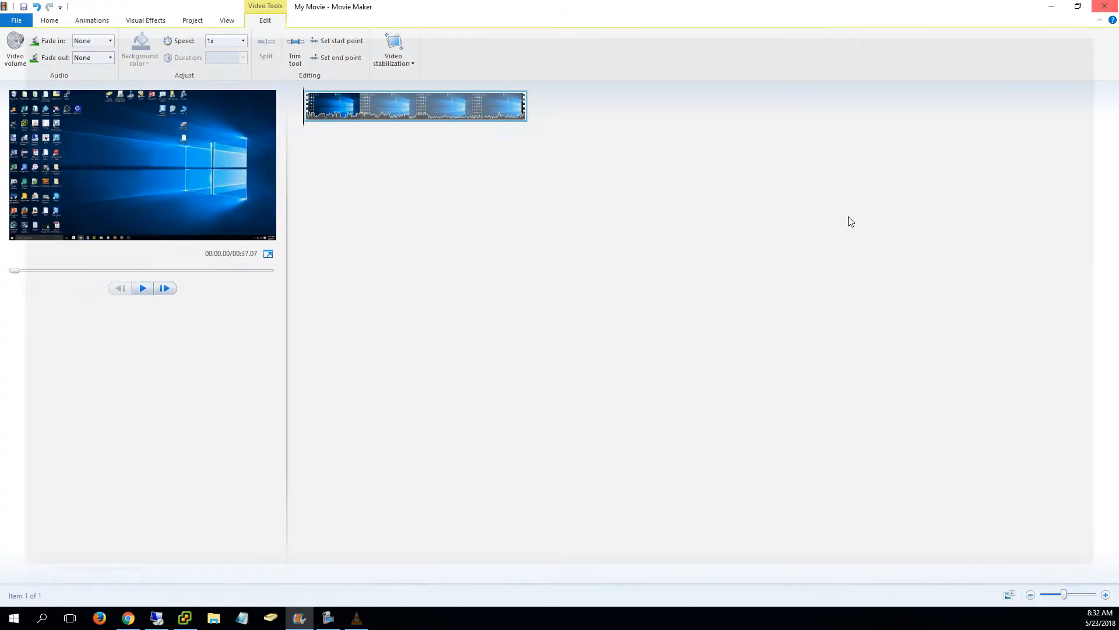
{"action": "left_click", "coordinate": [1105, 7]}
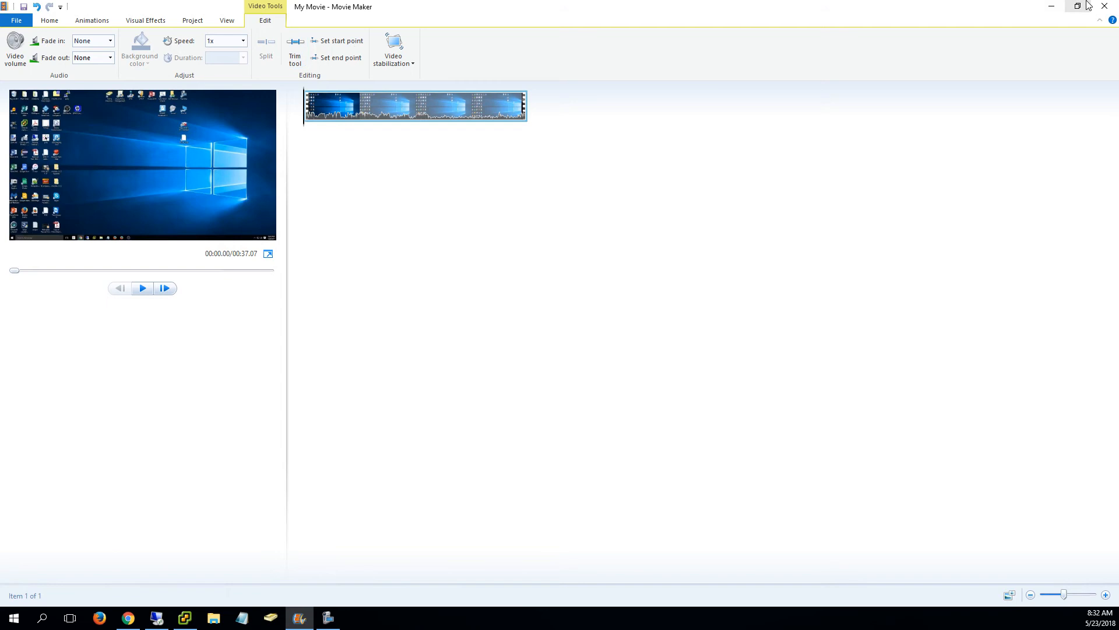
{"action": "left_click", "coordinate": [1105, 7]}
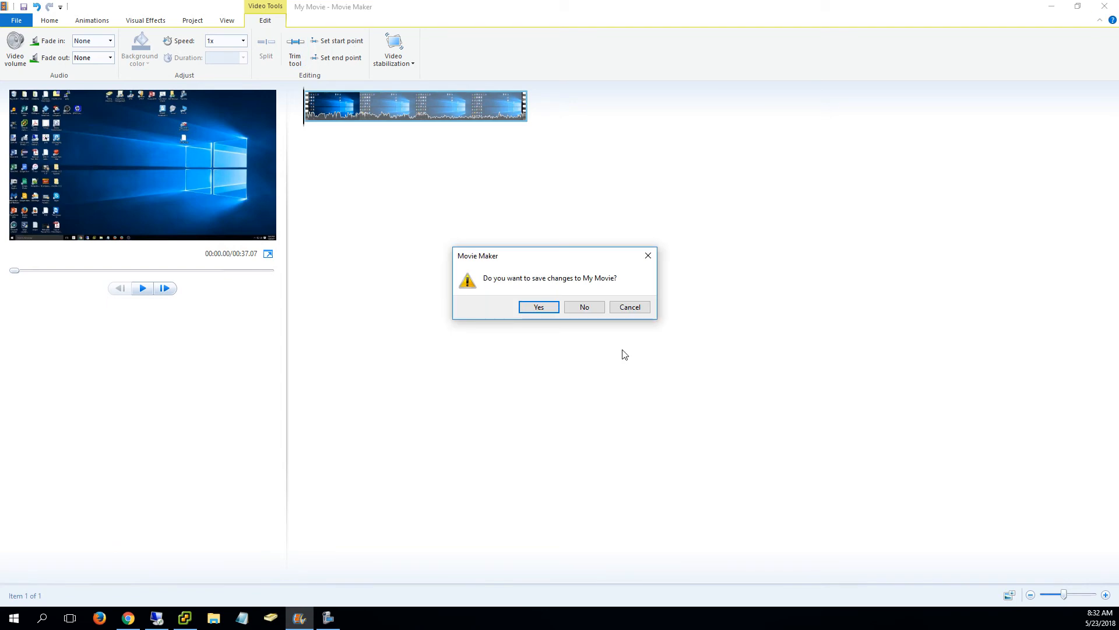
{"action": "left_click", "coordinate": [583, 307]}
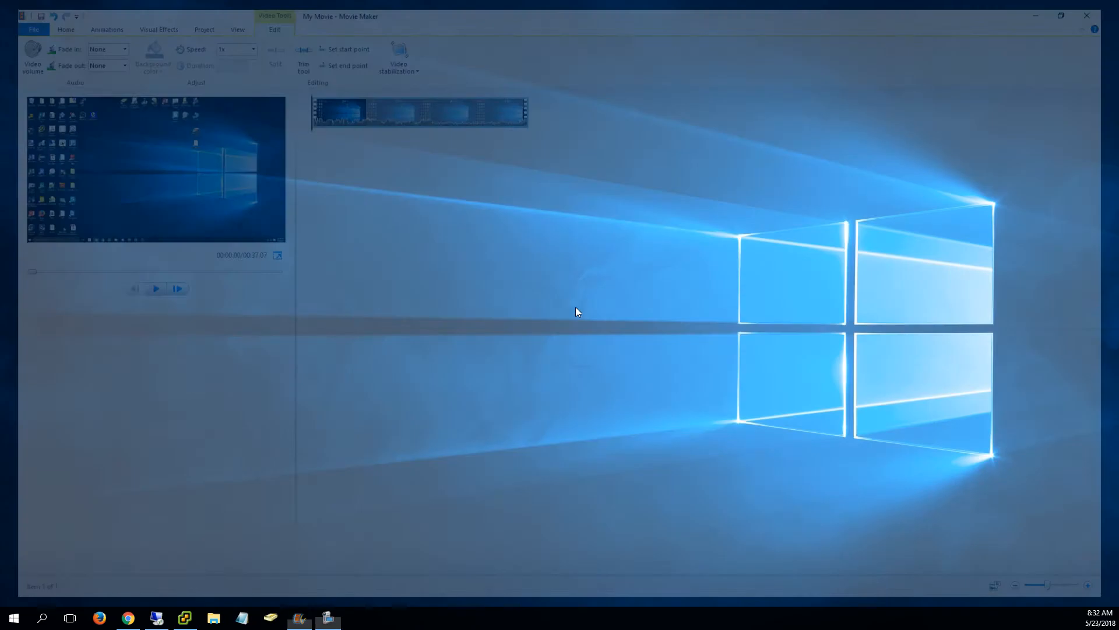
Step: Launch DVD Flick in a maximized window and add the Test Movie video from the Videos folder as a title
{"action": "left_click", "coordinate": [16, 618]}
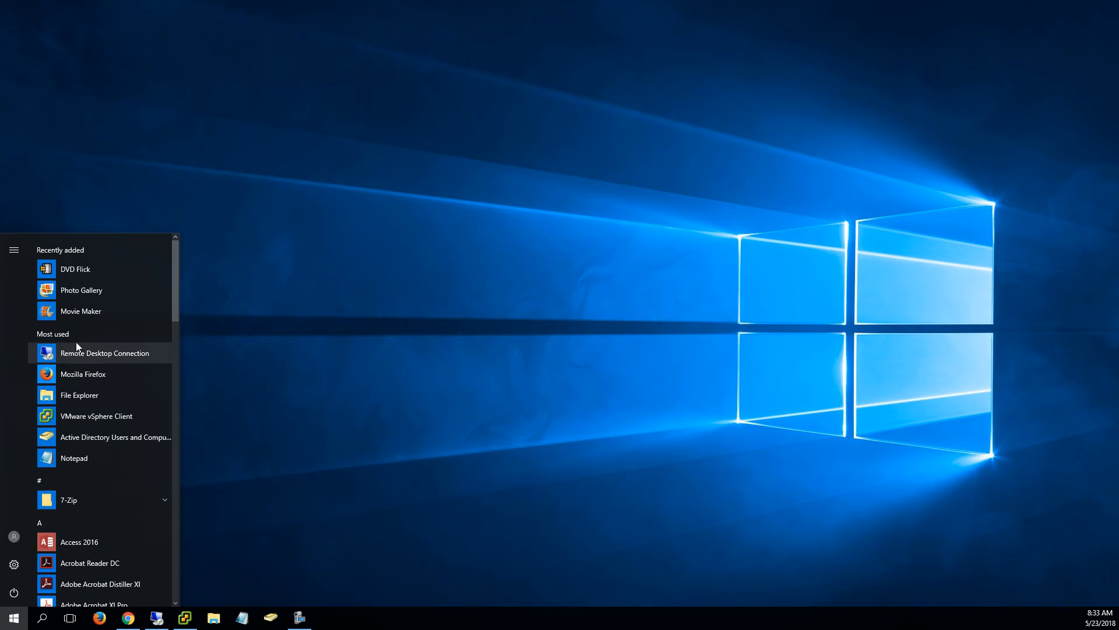
{"action": "left_click", "coordinate": [85, 269]}
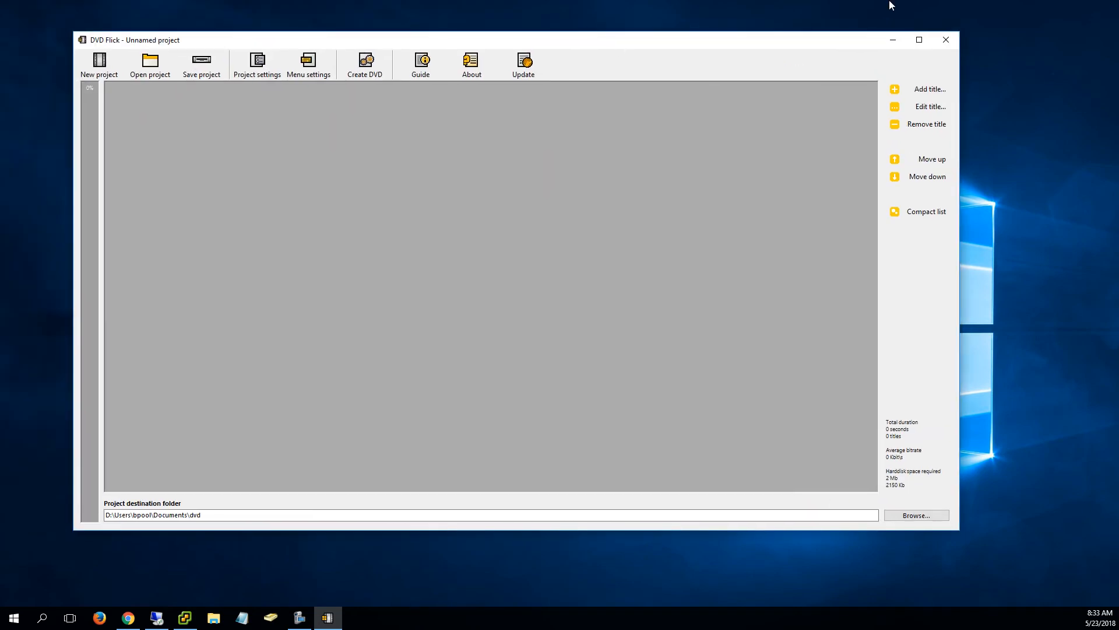
{"action": "left_click", "coordinate": [919, 40]}
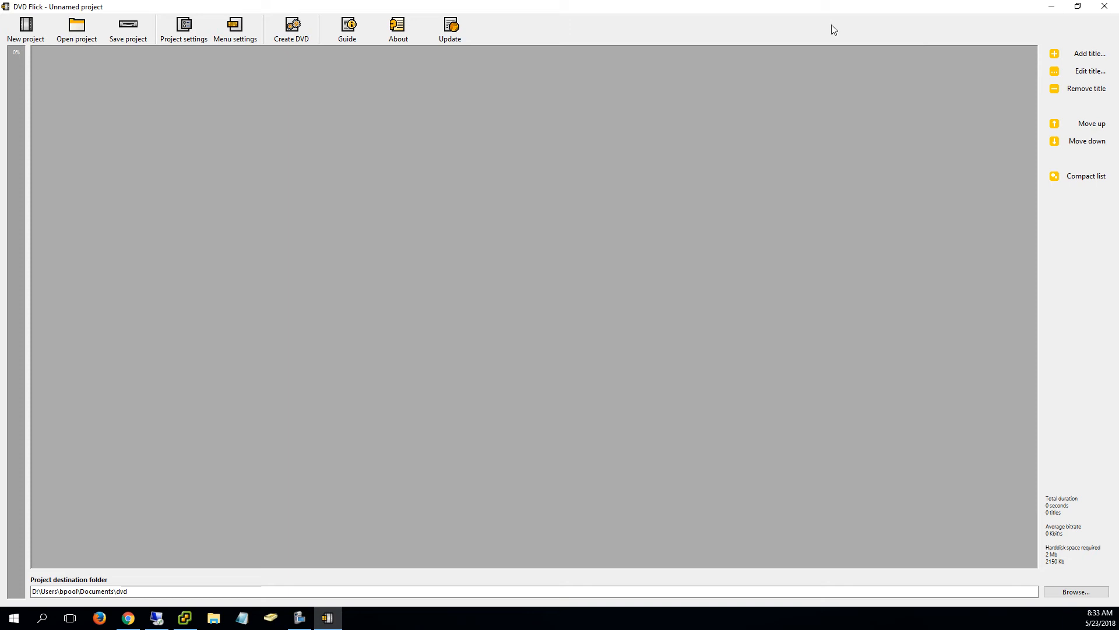
{"action": "left_click", "coordinate": [1088, 57]}
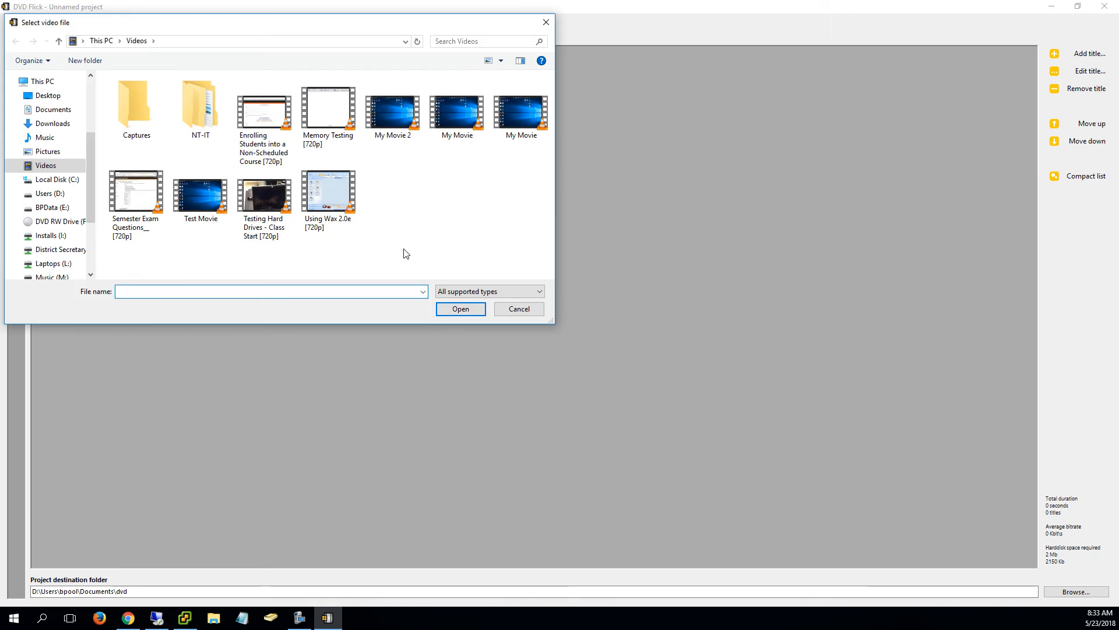
{"action": "double_click", "coordinate": [200, 199]}
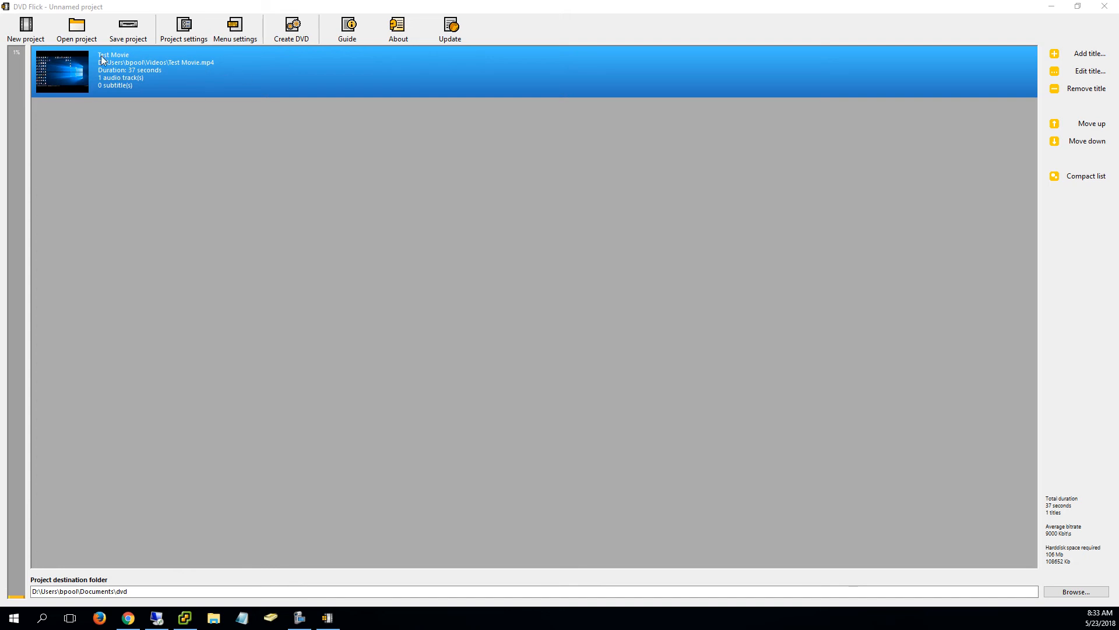
Step: Rename the Test Movie title as Playground 1 in its general properties
{"action": "double_click", "coordinate": [291, 76]}
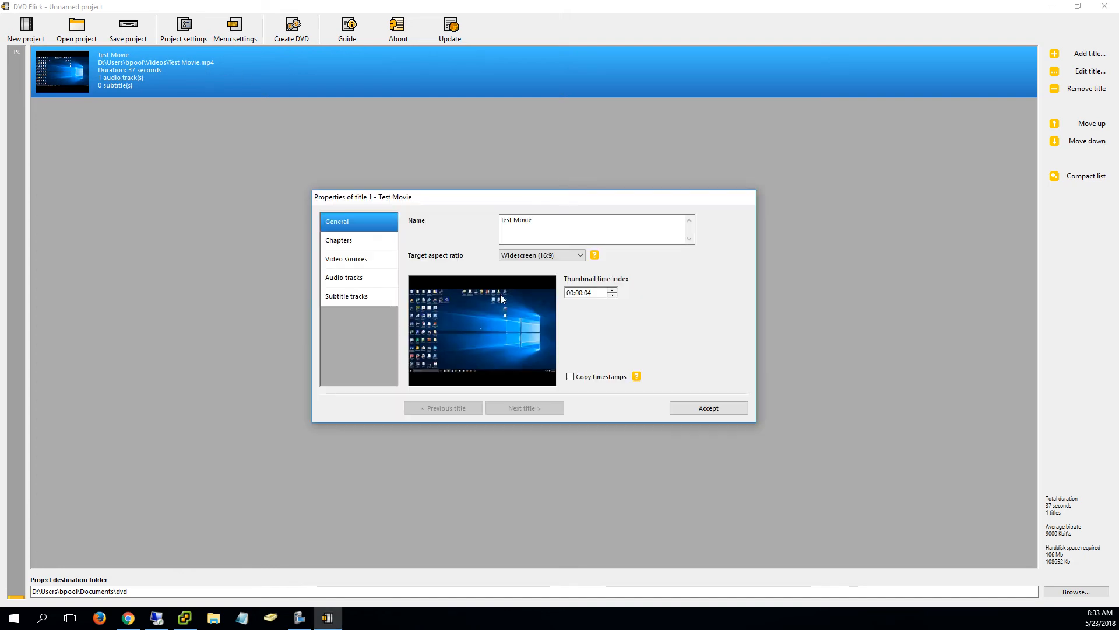
{"action": "left_click_drag", "start_coordinate": [533, 219], "coordinate": [428, 220]}
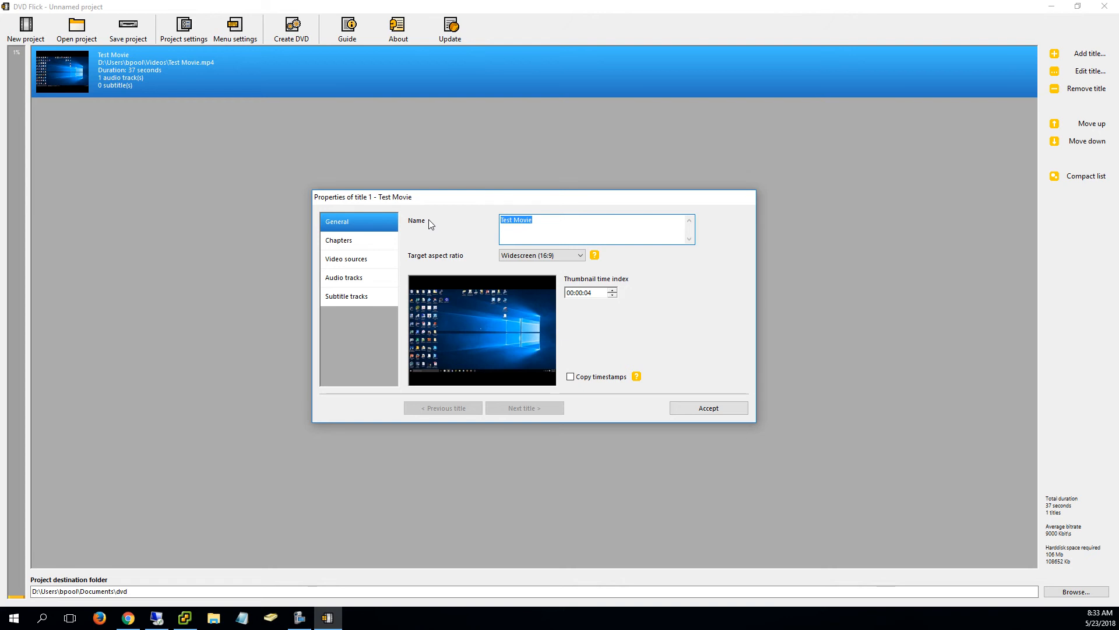
{"action": "type", "text": "Playgr"}
{"action": "type", "text": "oung"}
{"action": "key", "text": "BackSpace"}
{"action": "key", "text": "BackSpace"}
{"action": "left_click", "coordinate": [707, 408]}
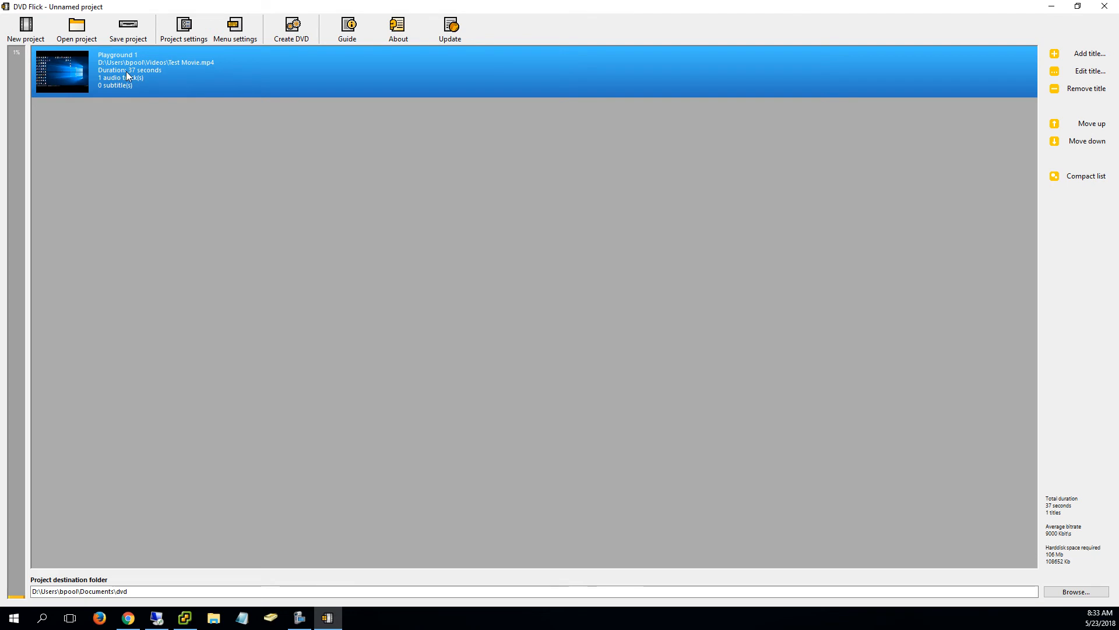
Step: View the program's About information and its English guide, and close both
{"action": "left_click", "coordinate": [400, 30]}
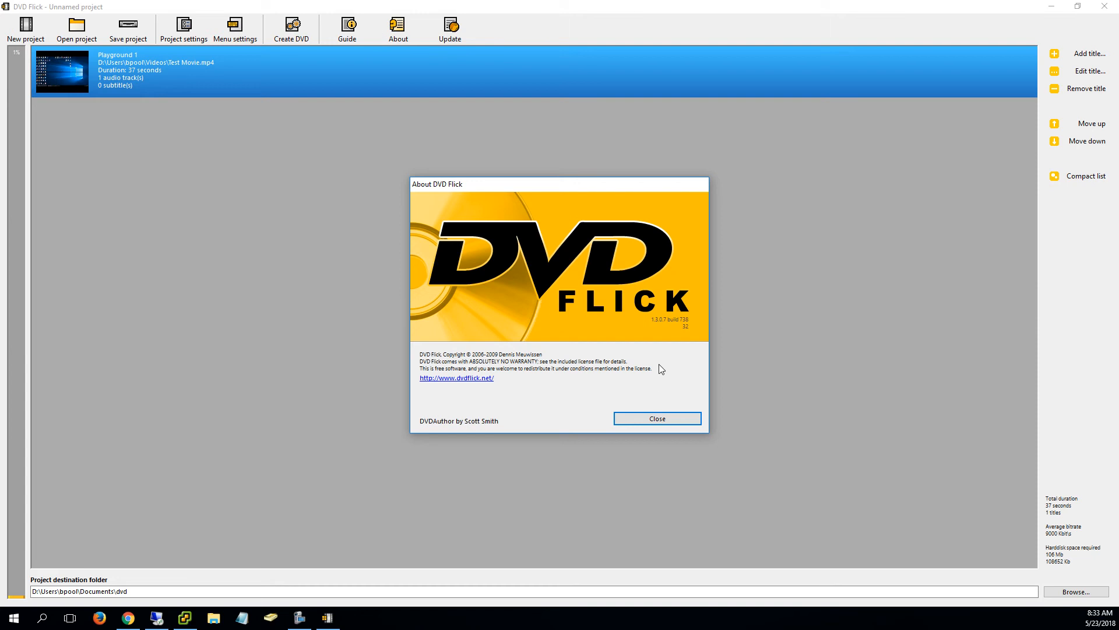
{"action": "left_click", "coordinate": [658, 418]}
{"action": "left_click", "coordinate": [348, 32]}
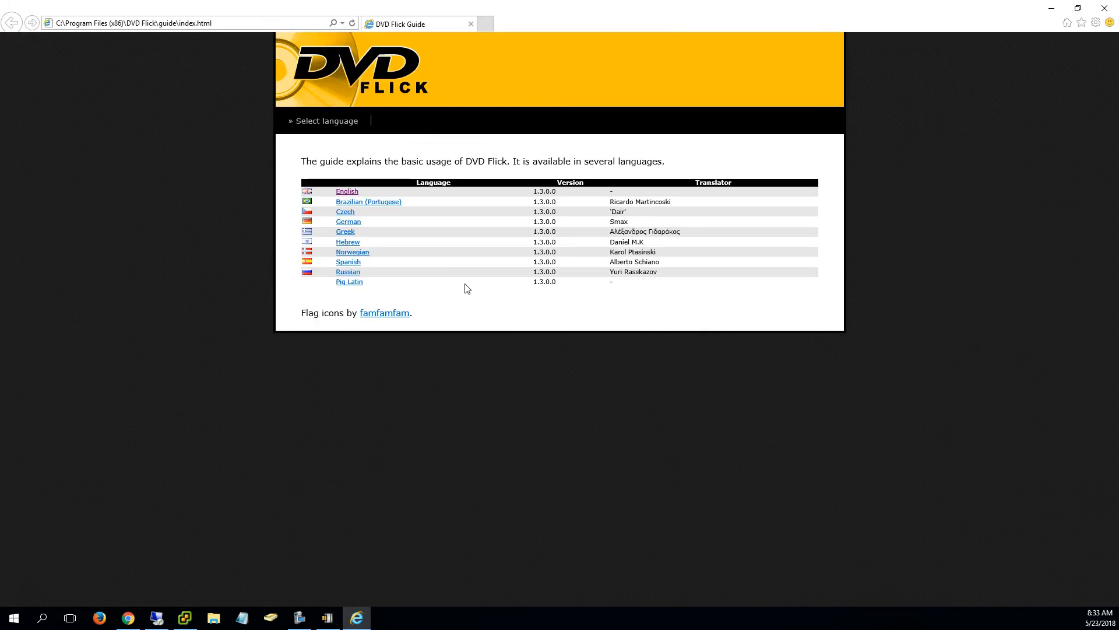
{"action": "left_click", "coordinate": [350, 192]}
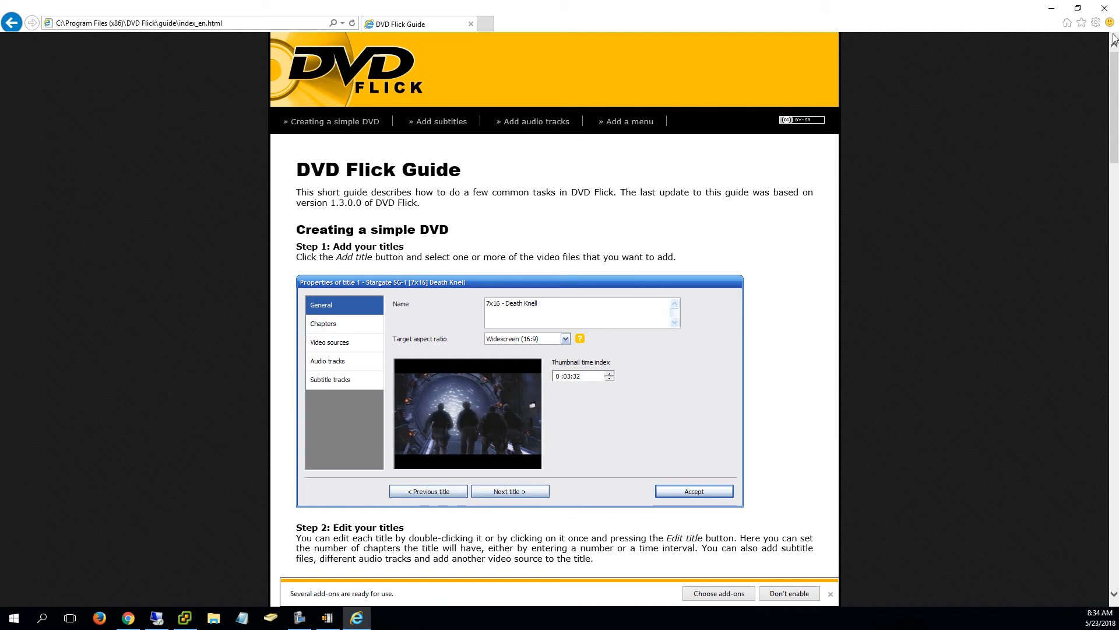
{"action": "left_click", "coordinate": [1104, 8]}
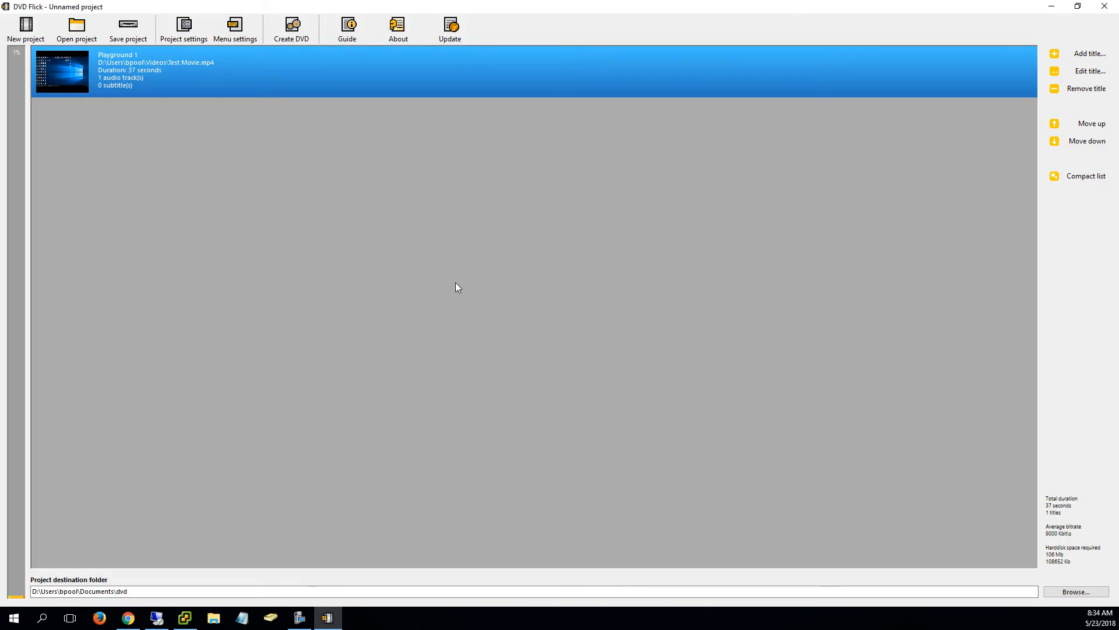
Step: In the project's burning settings, enable burning the project to disc, verifying the disc after burning and ejecting the tray when done
{"action": "left_click", "coordinate": [186, 32]}
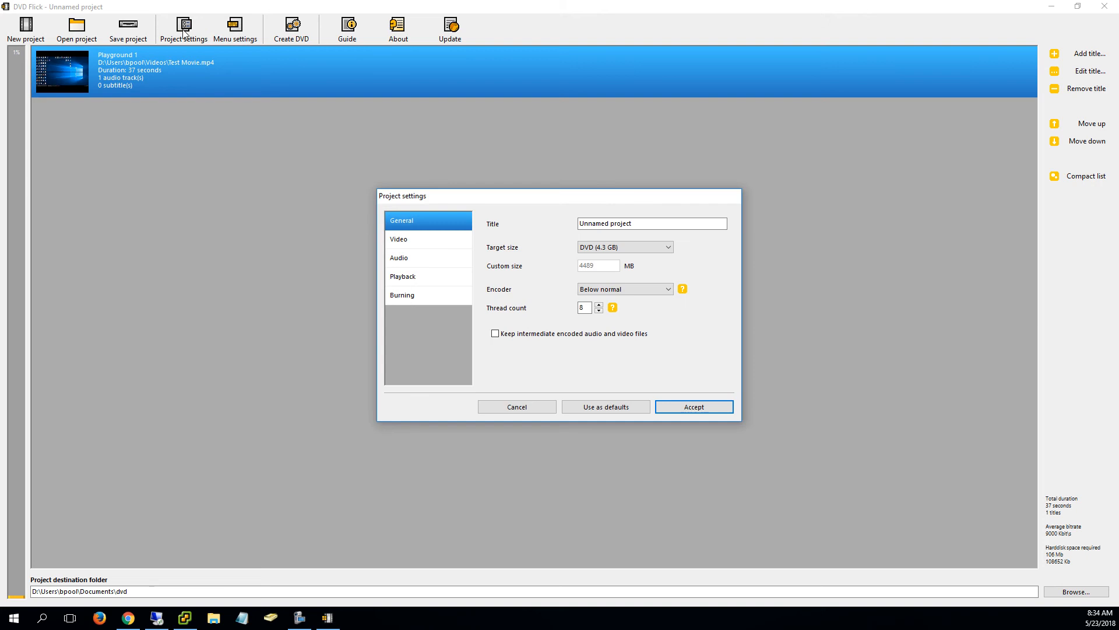
{"action": "left_click", "coordinate": [411, 300]}
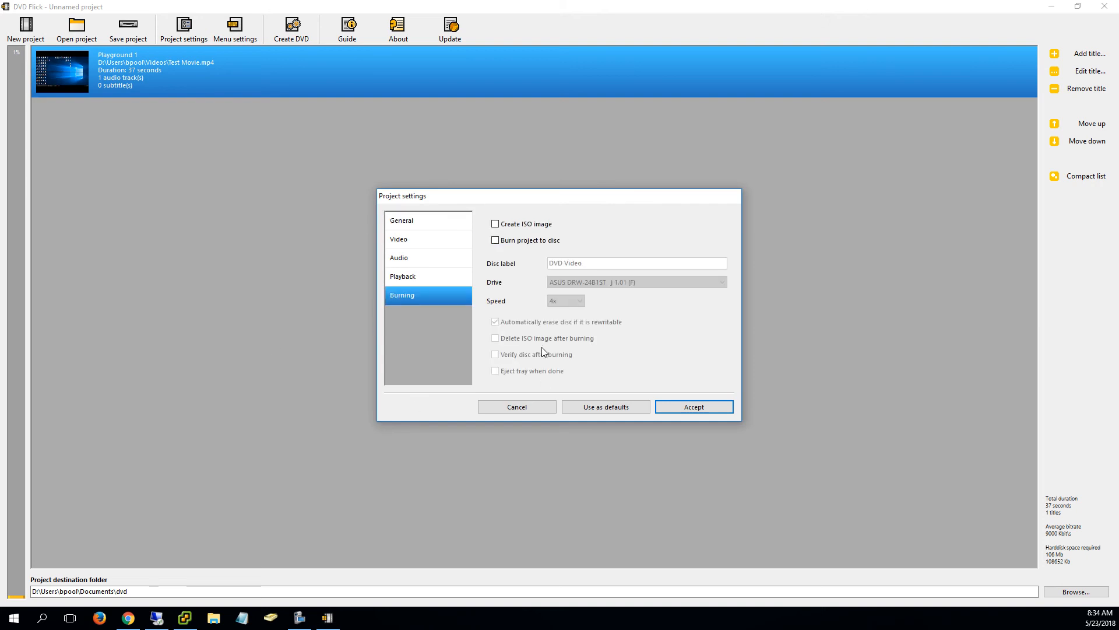
{"action": "left_click", "coordinate": [526, 242]}
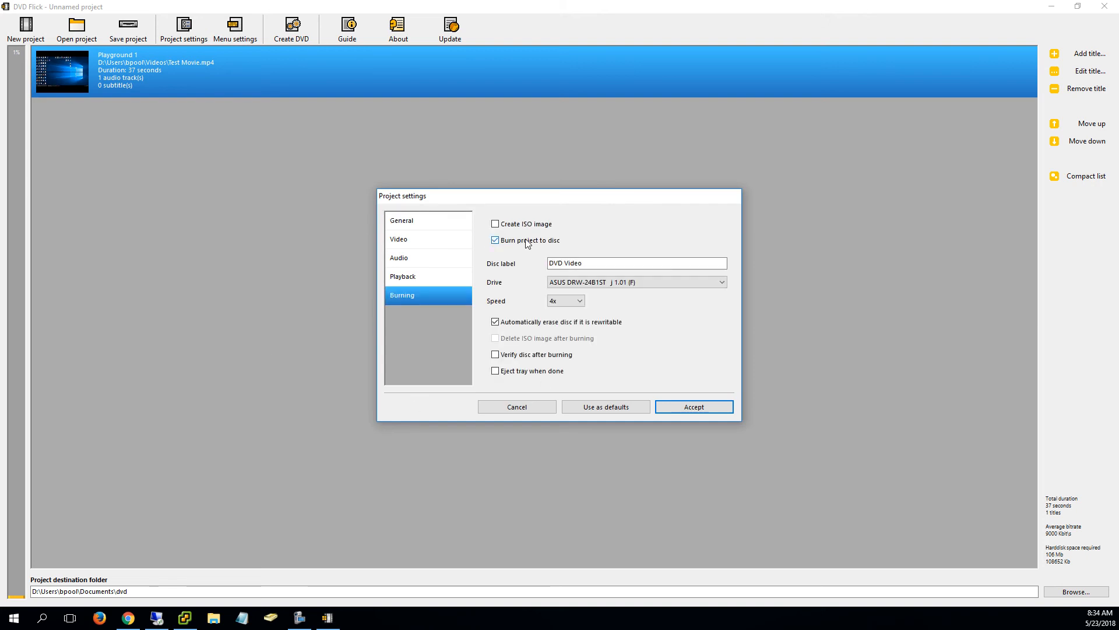
{"action": "left_click_drag", "start_coordinate": [584, 263], "coordinate": [503, 266]}
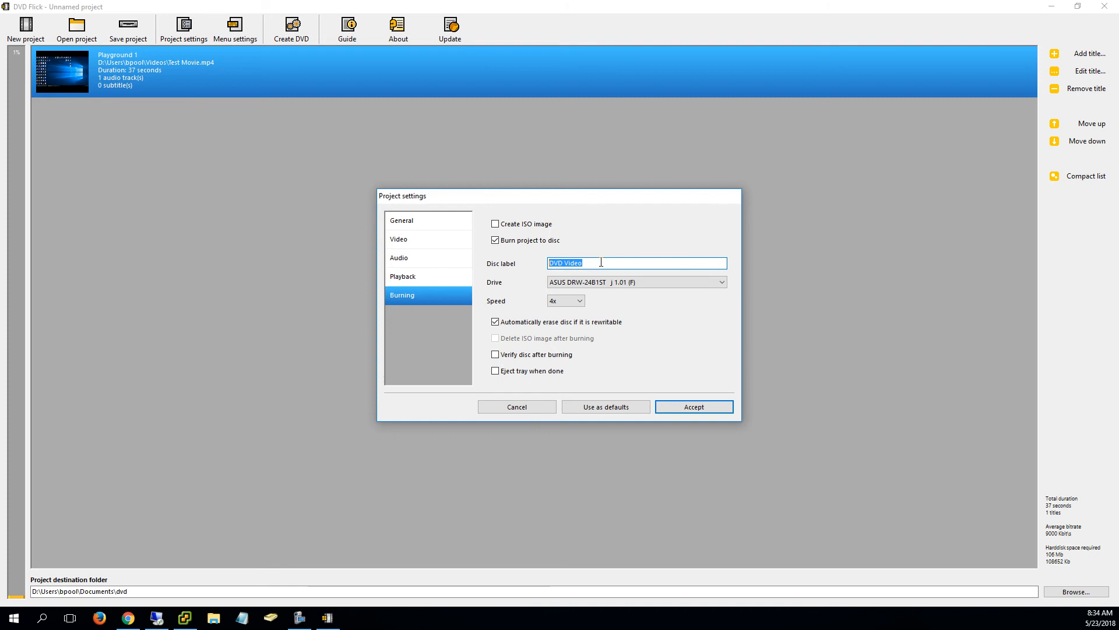
{"action": "left_click", "coordinate": [535, 358]}
{"action": "left_click", "coordinate": [536, 374]}
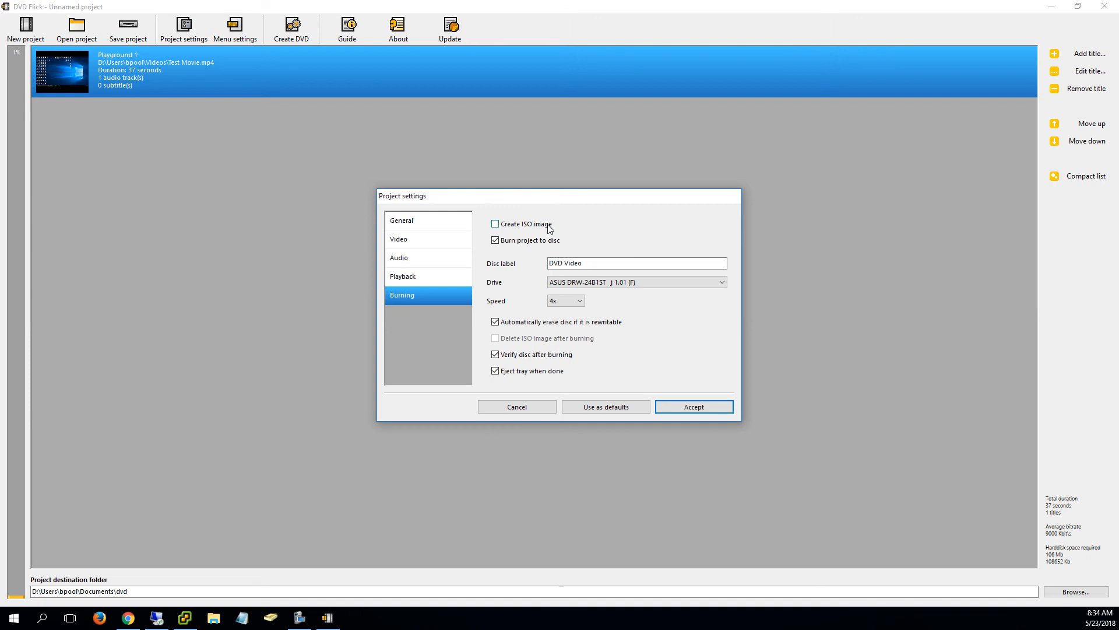
Step: Set the project title to Test in the general project settings
{"action": "left_click", "coordinate": [404, 221]}
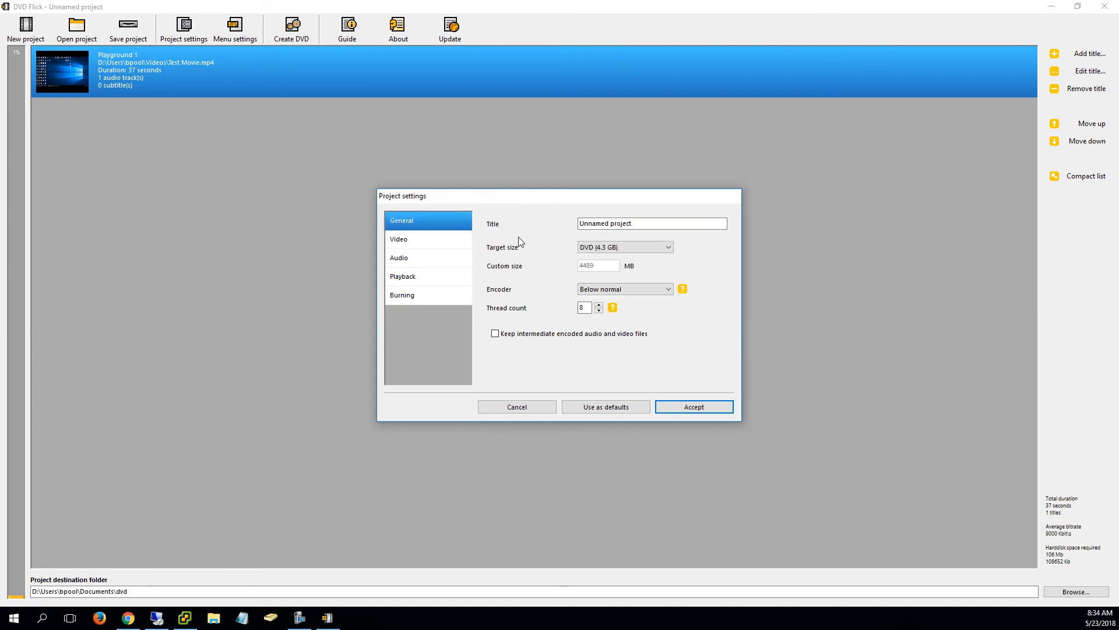
{"action": "left_click_drag", "start_coordinate": [649, 225], "coordinate": [513, 229]}
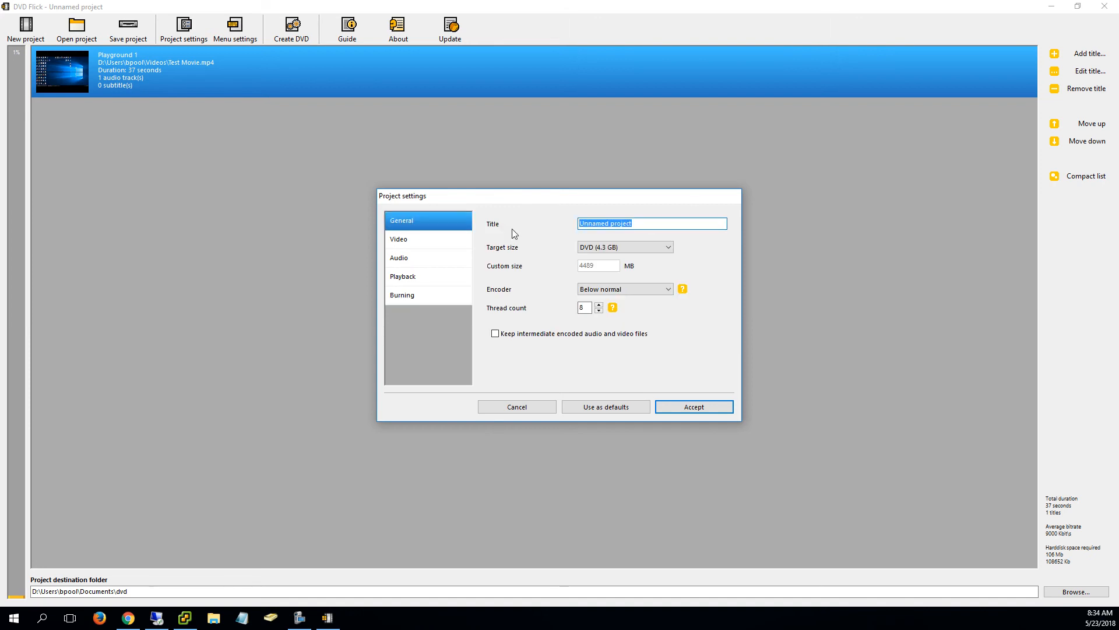
{"action": "type", "text": "Test"}
Step: Review the video, playback, burning and general categories of the project settings
{"action": "left_click", "coordinate": [405, 241]}
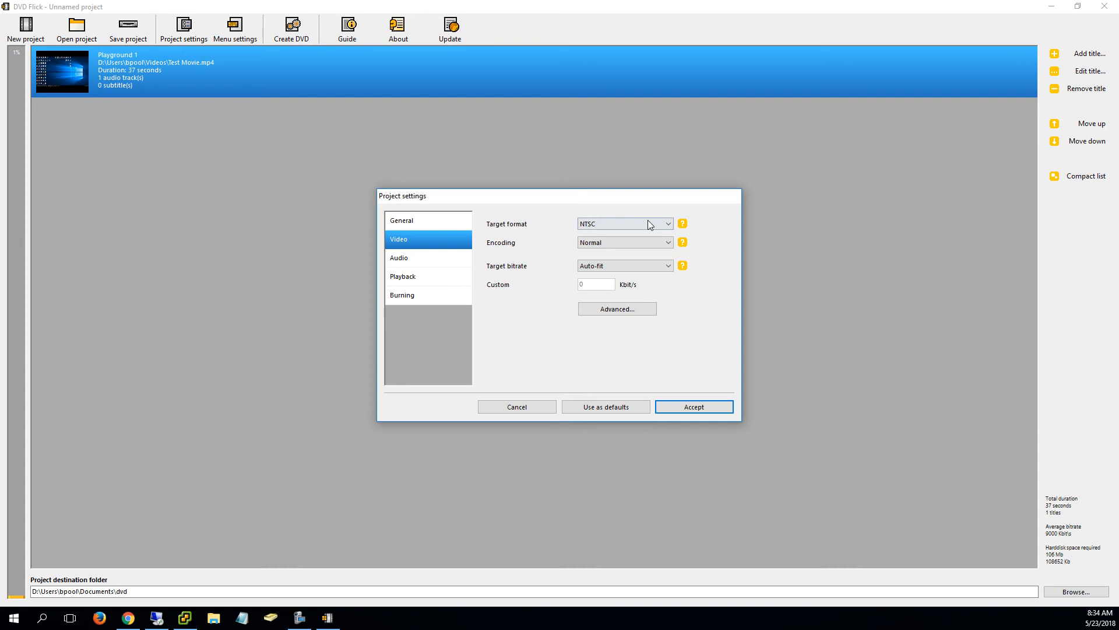
{"action": "left_click", "coordinate": [416, 279]}
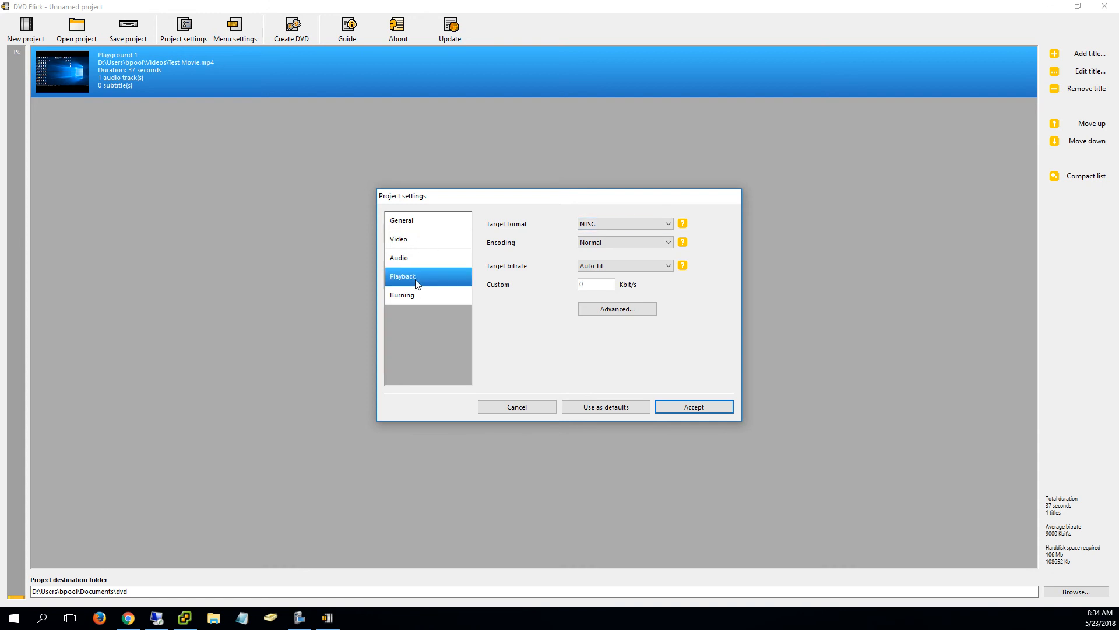
{"action": "left_click", "coordinate": [419, 295]}
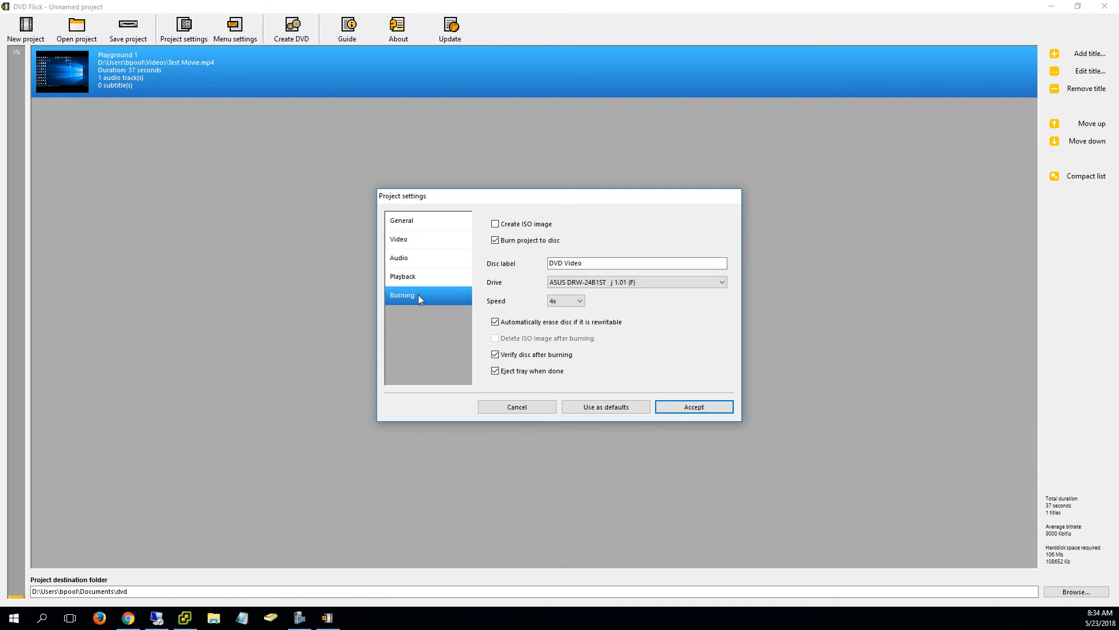
{"action": "left_click", "coordinate": [423, 228]}
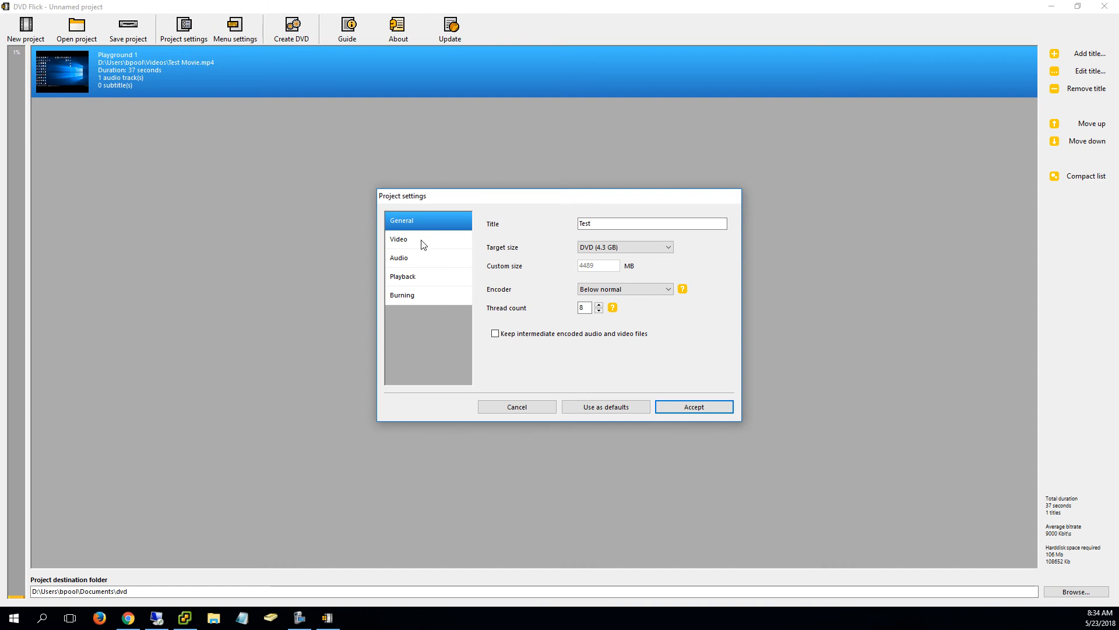
Step: Check the video, audio, playback and burning categories of the project settings and accept the settings
{"action": "left_click", "coordinate": [423, 241]}
{"action": "left_click", "coordinate": [415, 256]}
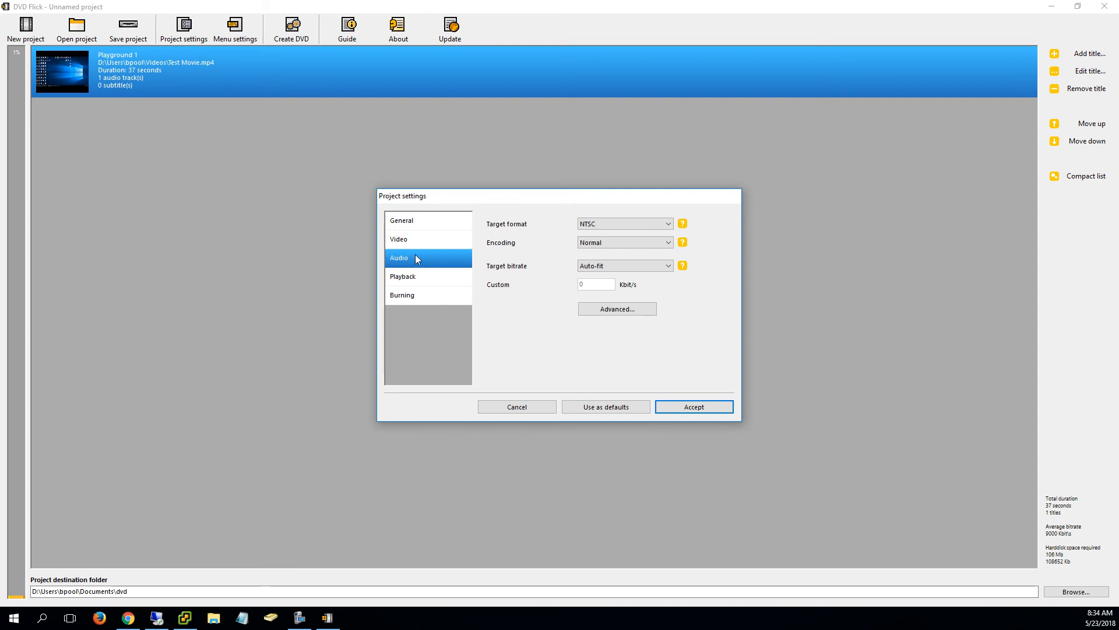
{"action": "left_click", "coordinate": [416, 278]}
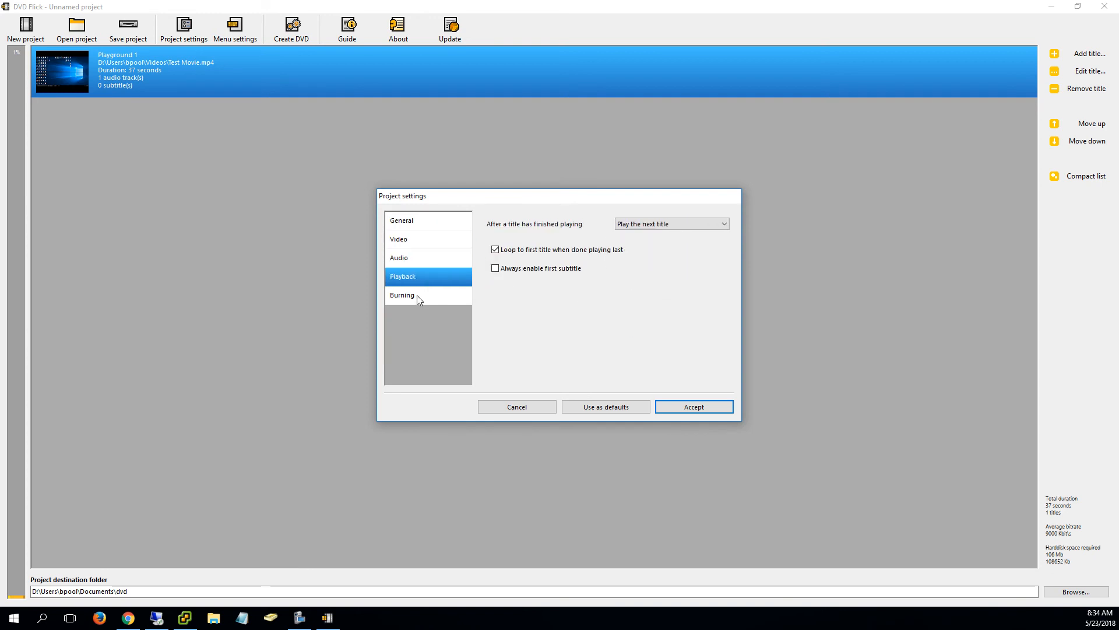
{"action": "left_click", "coordinate": [417, 295]}
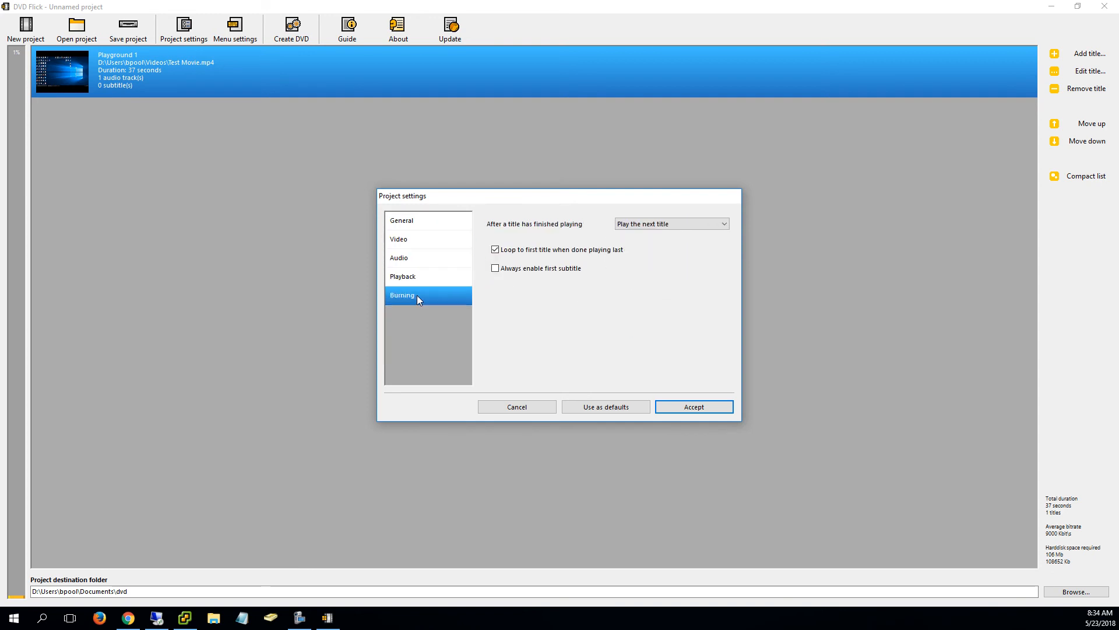
{"action": "left_click", "coordinate": [702, 410]}
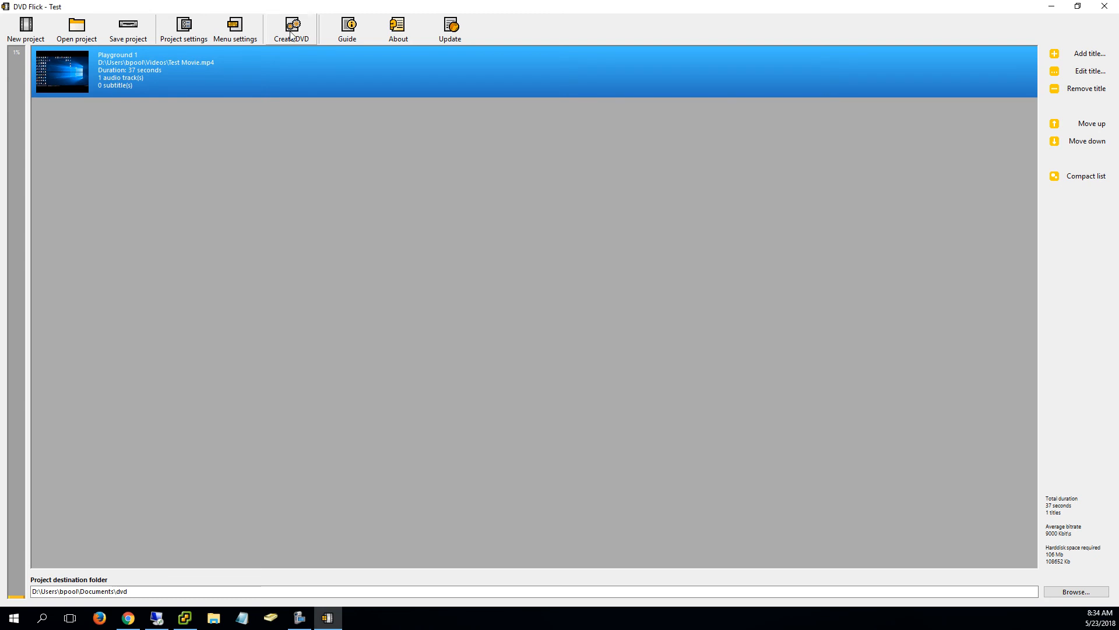
Step: Recheck the burning options in the project settings and leave the settings without changing anything
{"action": "left_click", "coordinate": [186, 29]}
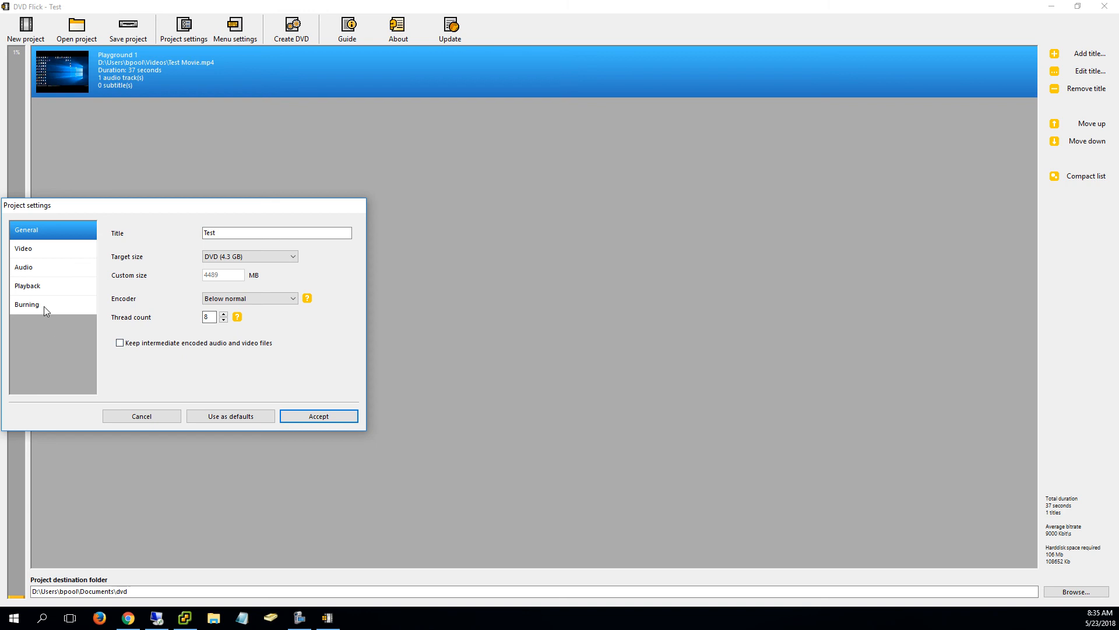
{"action": "left_click", "coordinate": [44, 306]}
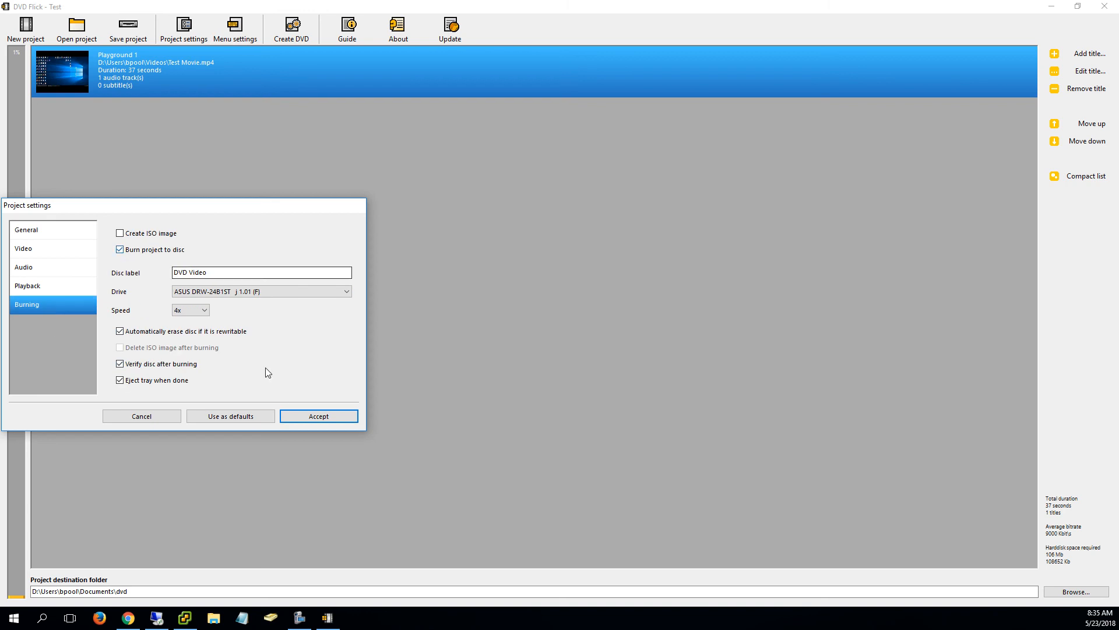
{"action": "left_click", "coordinate": [147, 417]}
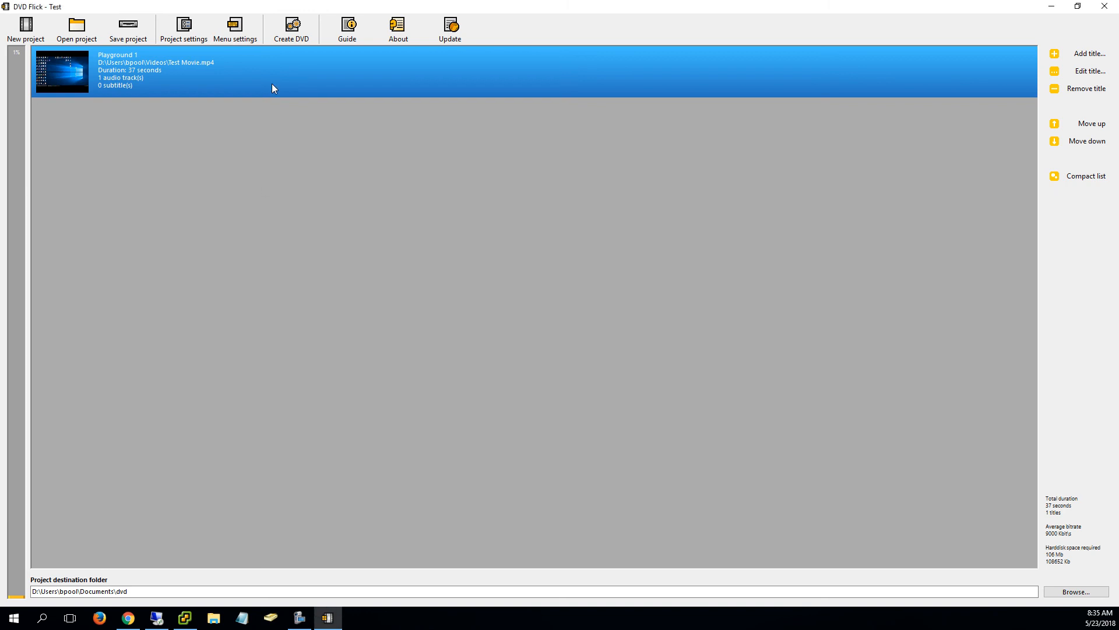
Step: Create and burn the DVD, allowing the existing destination folder's contents to be deleted, and move the ImgBurn Log window beside the encoding window
{"action": "left_click", "coordinate": [303, 36]}
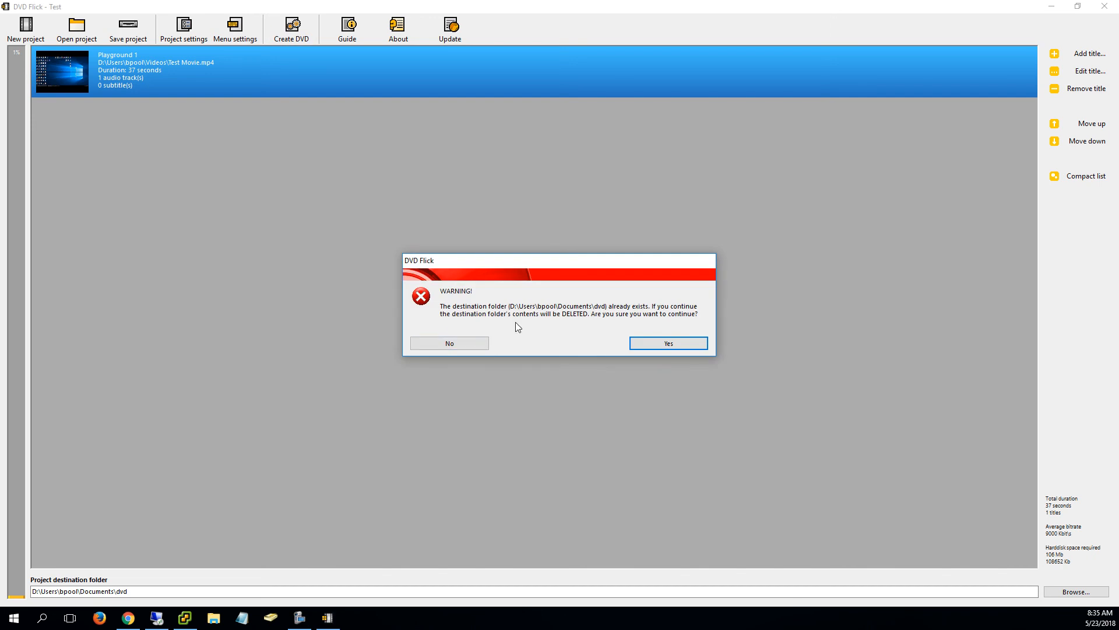
{"action": "left_click", "coordinate": [664, 344]}
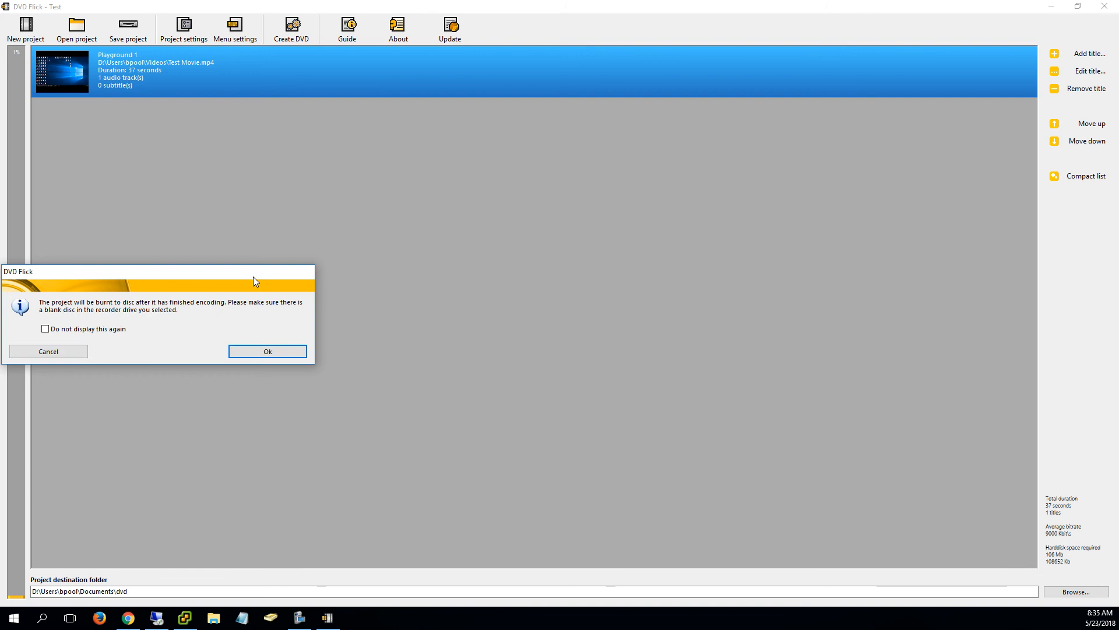
{"action": "left_click_drag", "start_coordinate": [193, 279], "coordinate": [372, 273]}
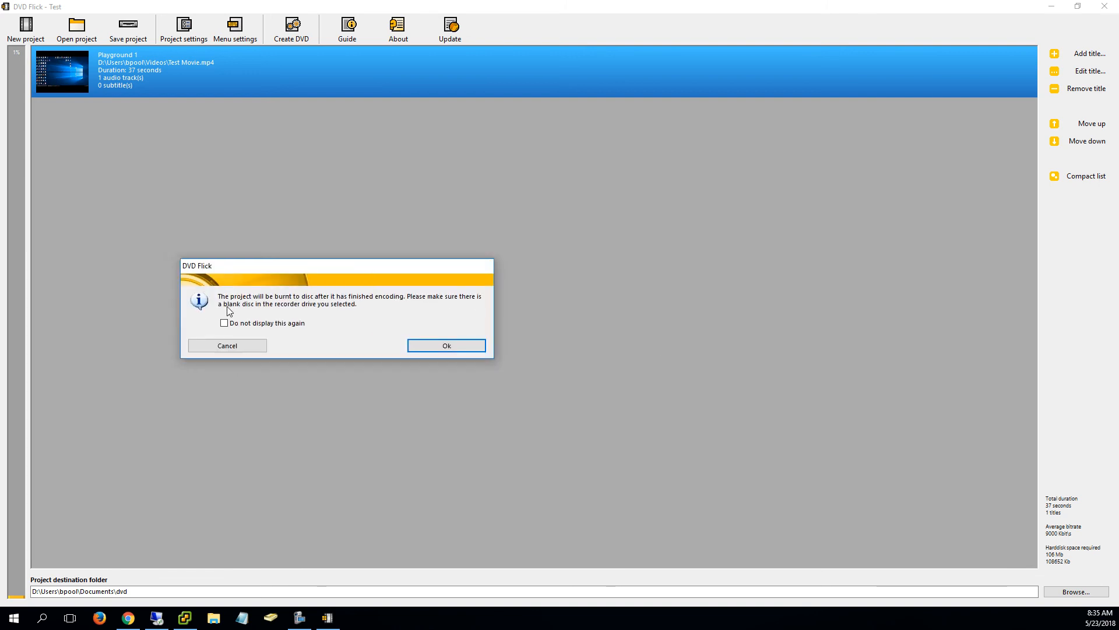
{"action": "left_click", "coordinate": [445, 346]}
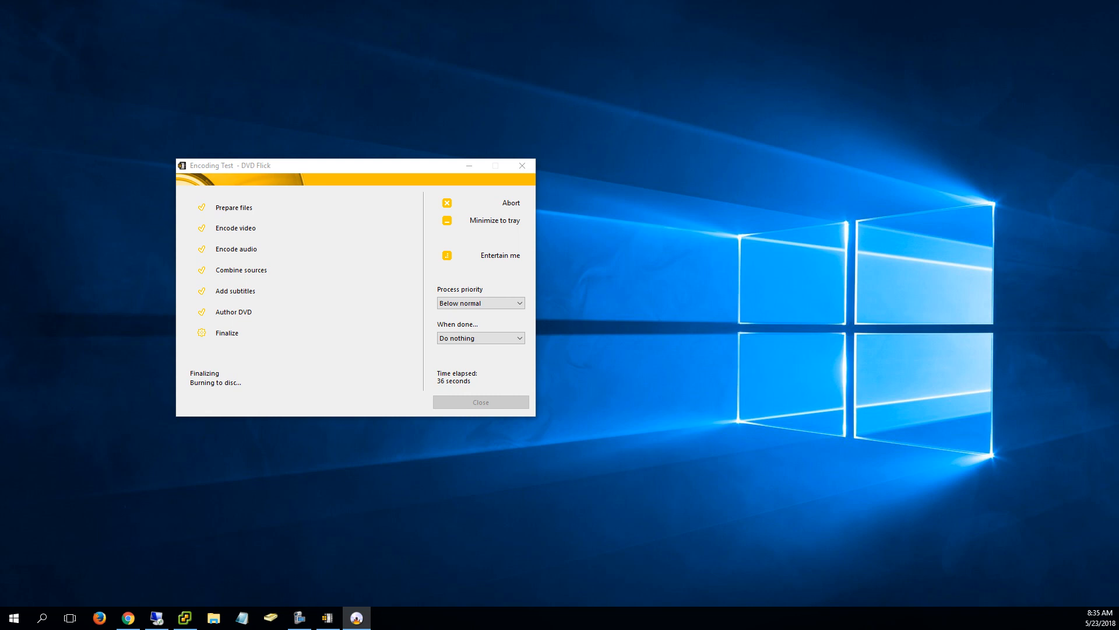
{"action": "left_click_drag", "start_coordinate": [0, 424], "coordinate": [705, 329]}
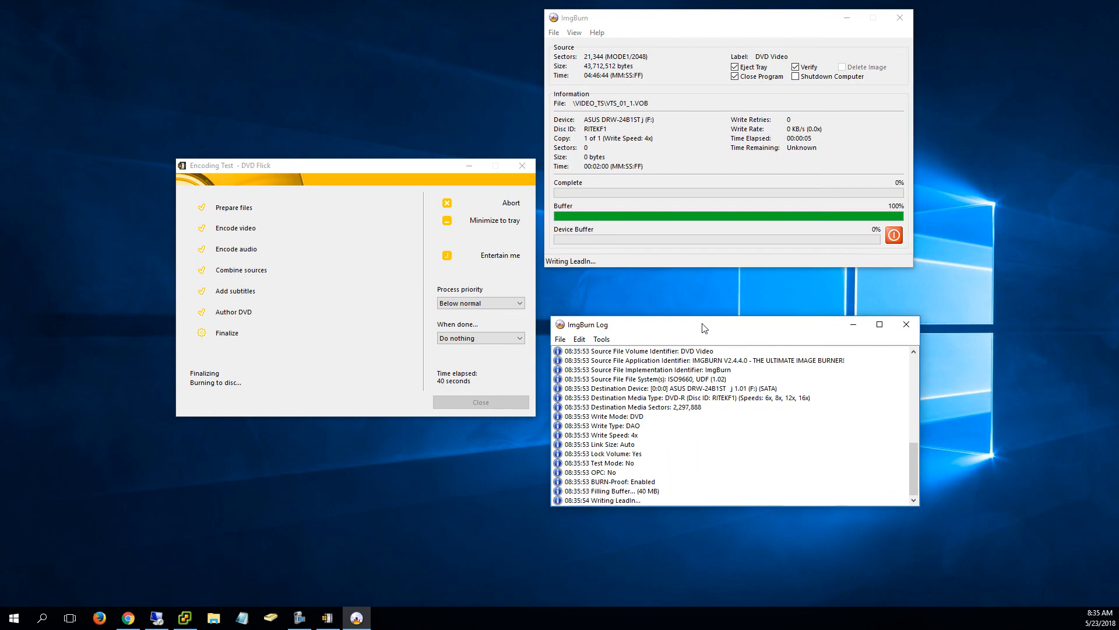